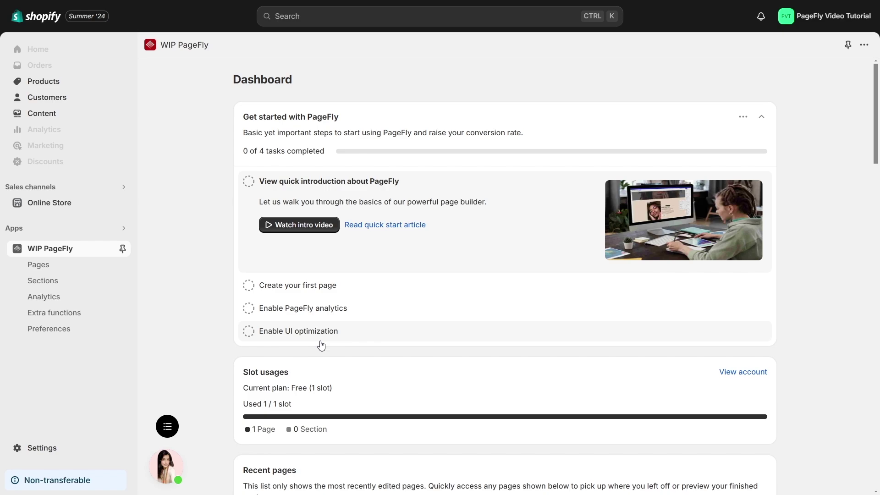
- Play and close the PageFly intro video, then check off the View quick introduction task
left_click(312, 225)
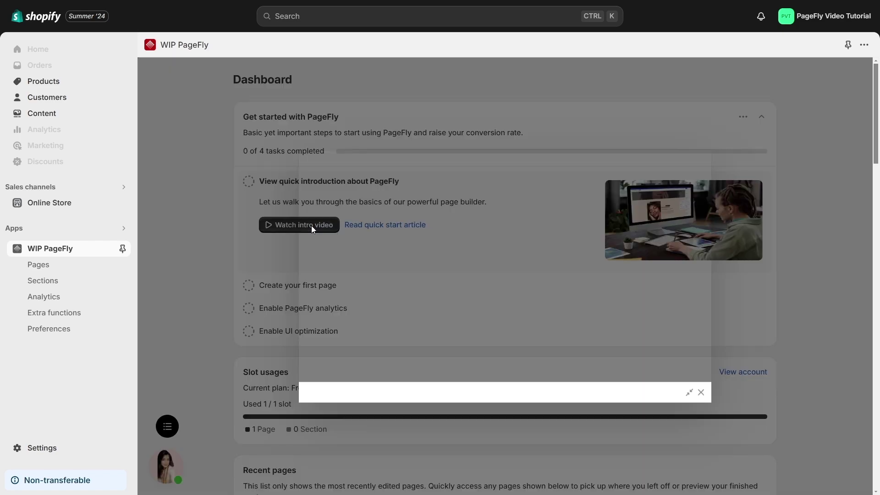
left_click(508, 263)
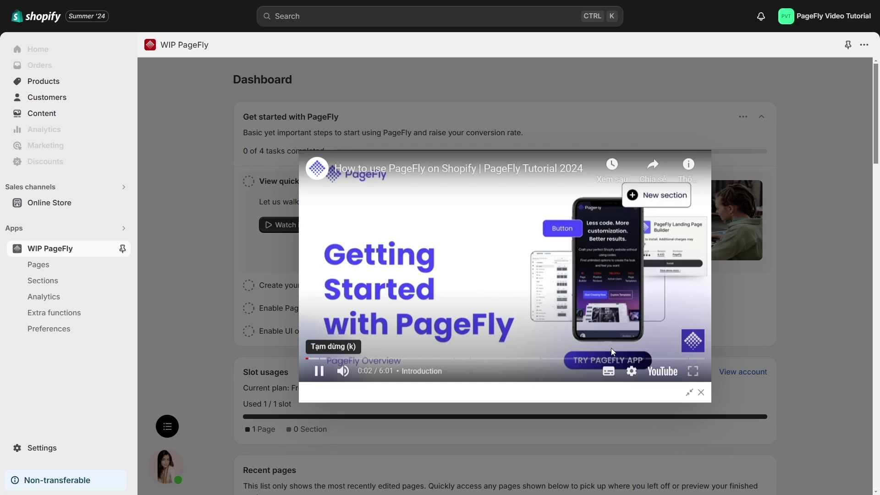
left_click(701, 392)
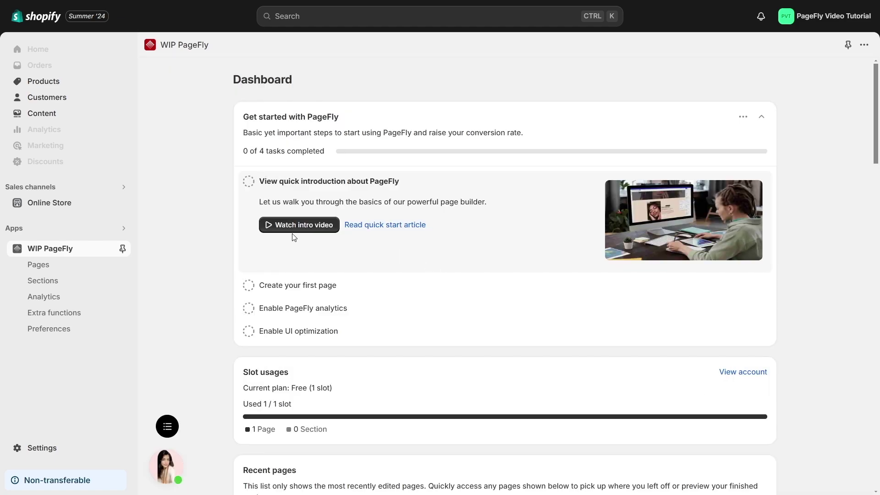
left_click(249, 184)
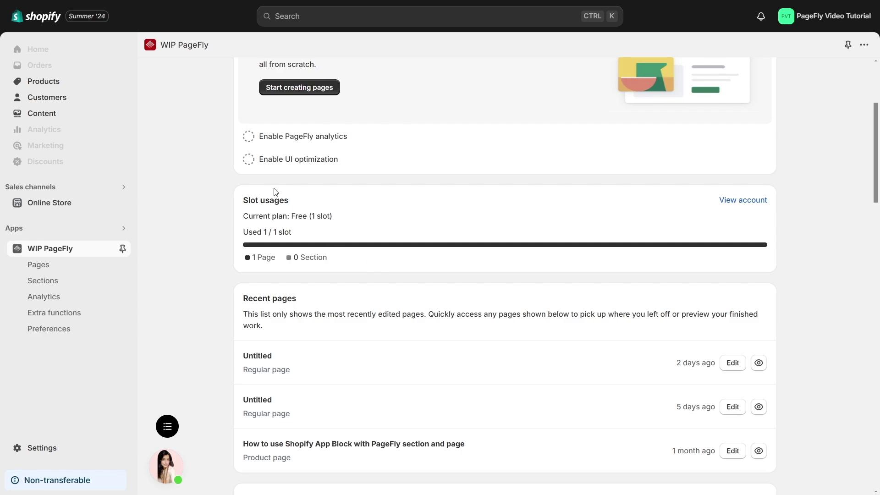
scroll(296, 203, "down", 4)
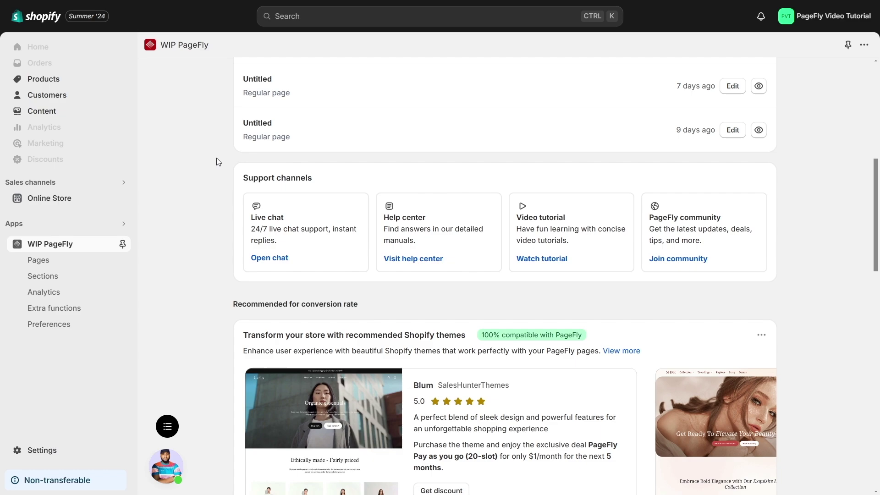
scroll(317, 210, "down", 8)
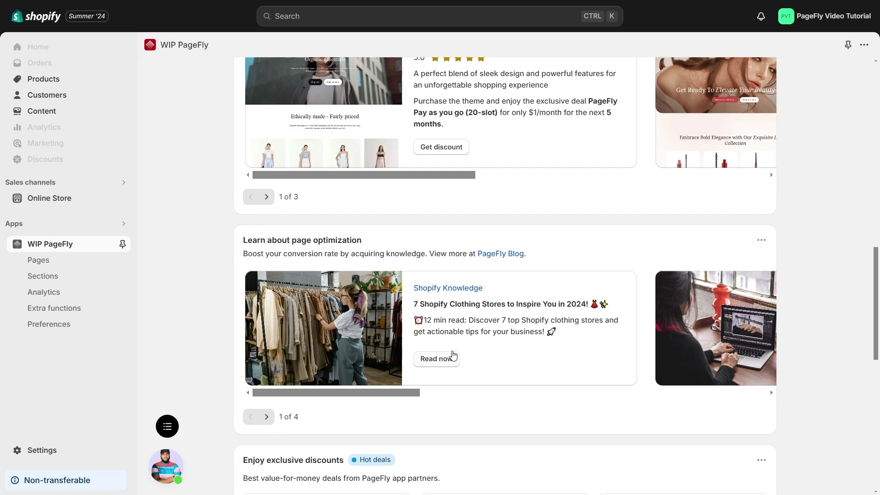
scroll(453, 355, "down", 8)
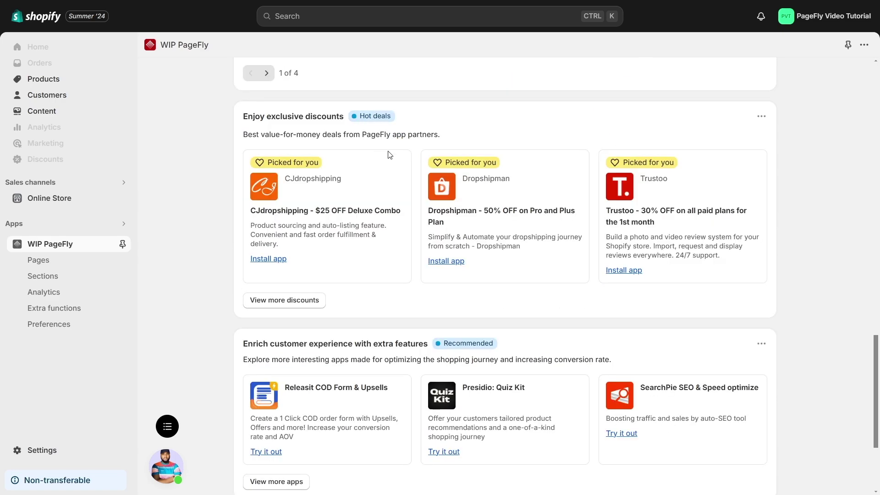
scroll(476, 165, "down", 4)
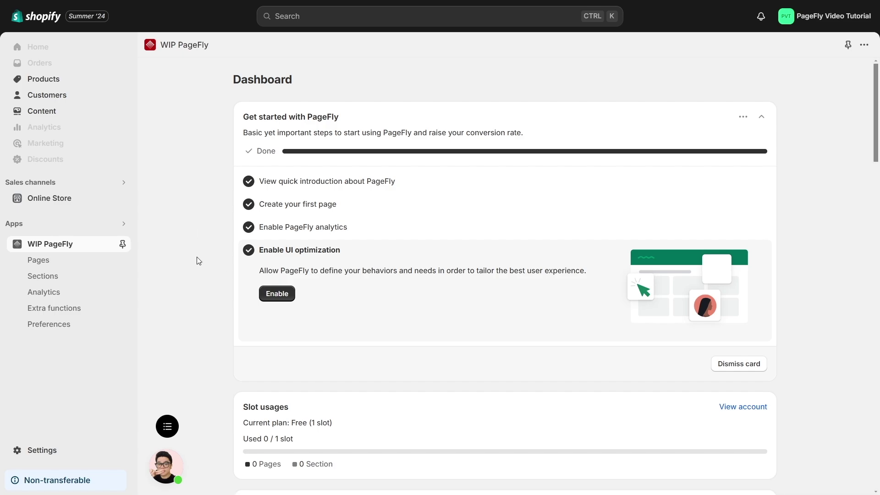
- Browse the Pages, Sections and Analytics areas, ending on the Extra functions overview
left_click(81, 266)
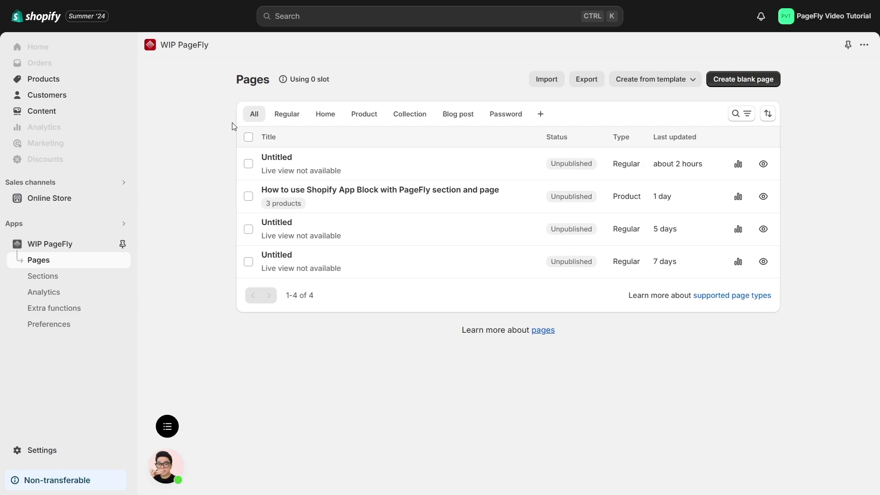
left_click(91, 277)
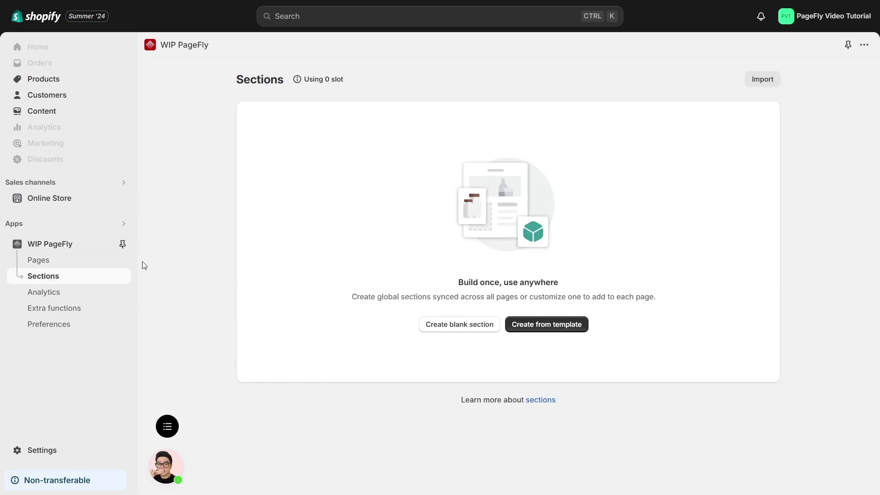
left_click(113, 294)
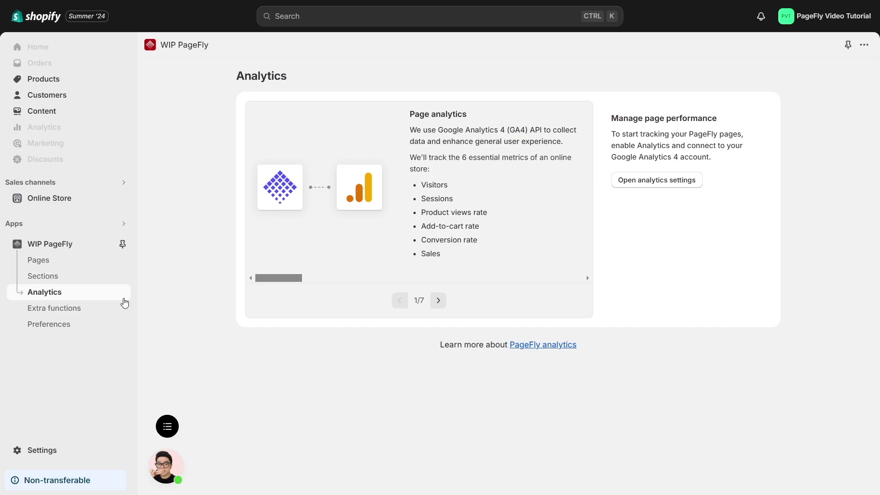
left_click(110, 309)
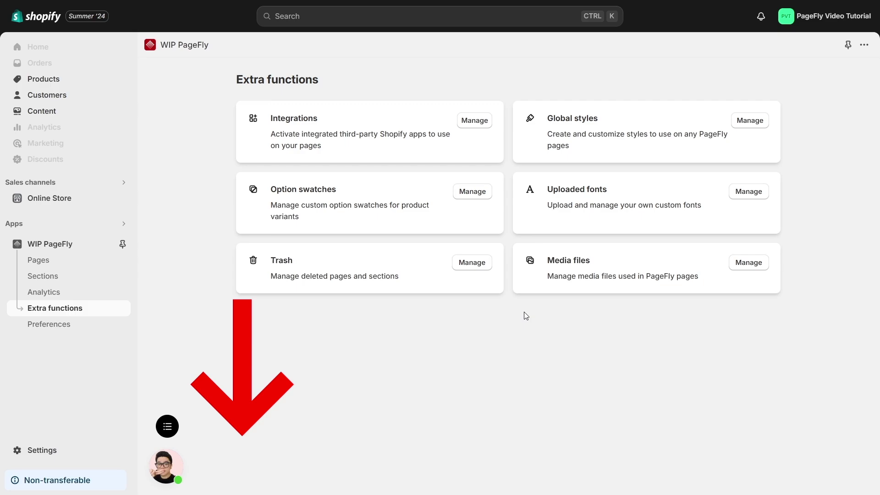
- Review the Billing, Analytics, User interface language and Theme app extensions preferences
left_click(110, 330)
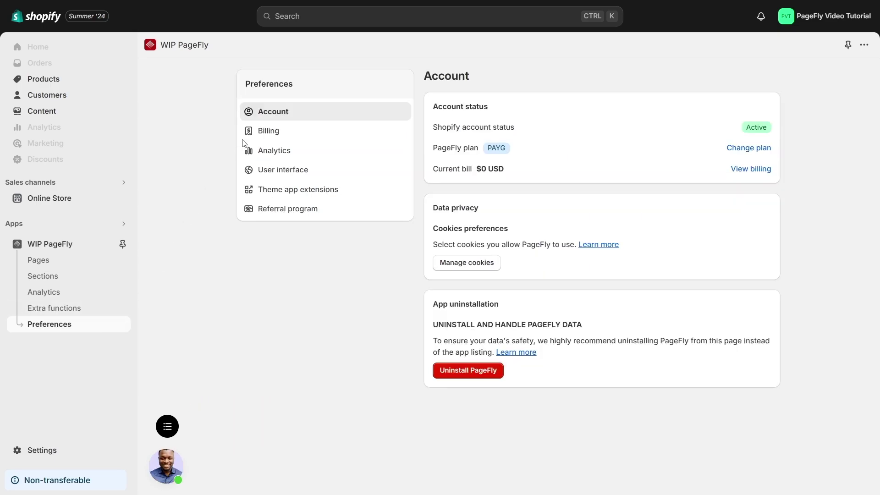
left_click(255, 133)
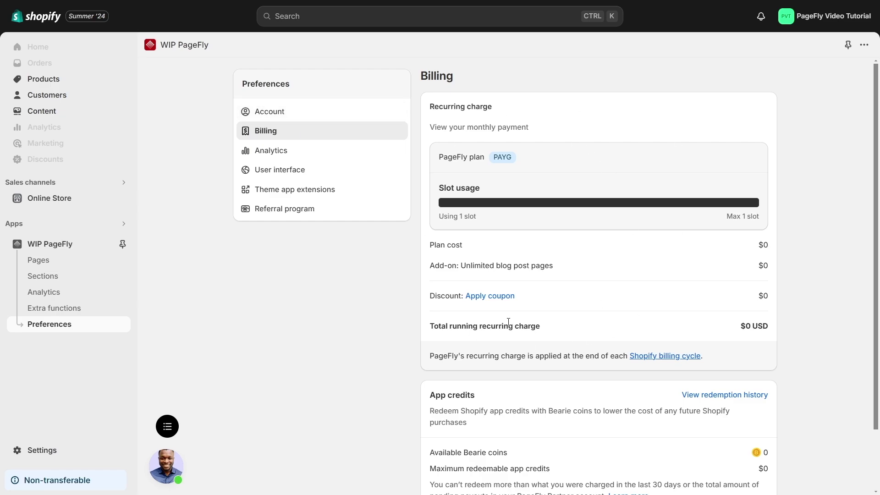
left_click(351, 160)
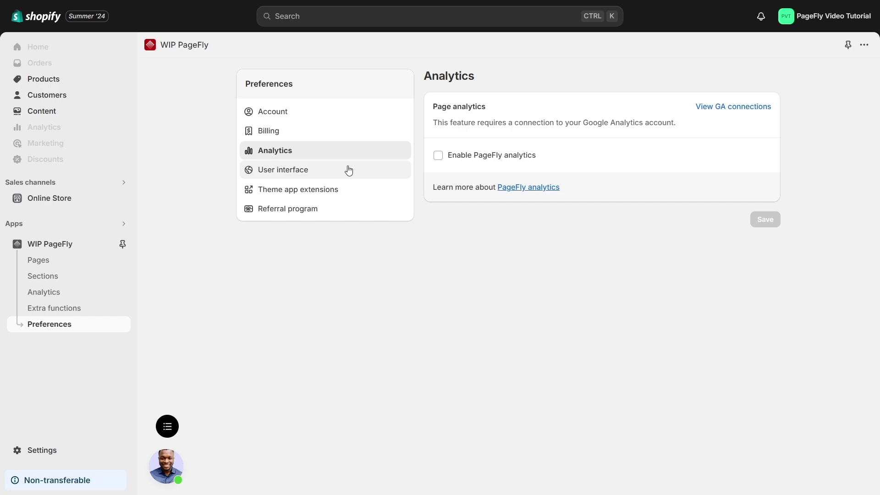
left_click(349, 171)
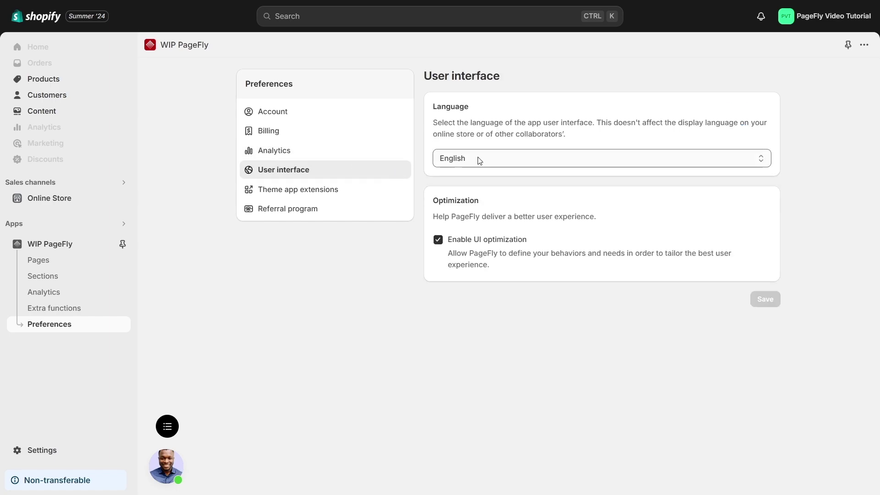
left_click(510, 162)
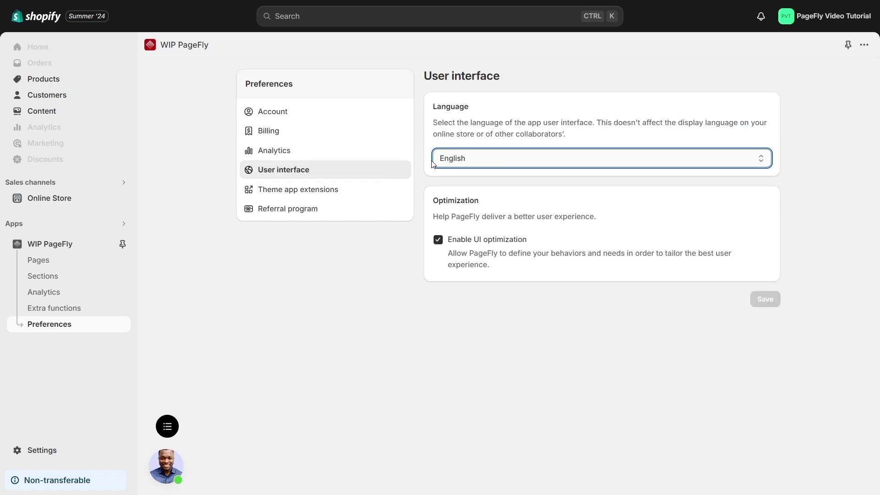
left_click(357, 197)
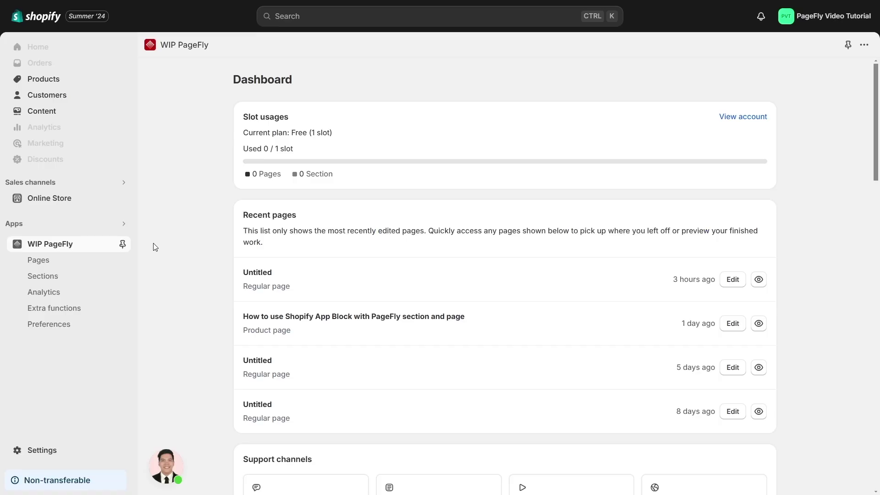
- Create a blank page of type Regular from the Pages list
left_click(93, 262)
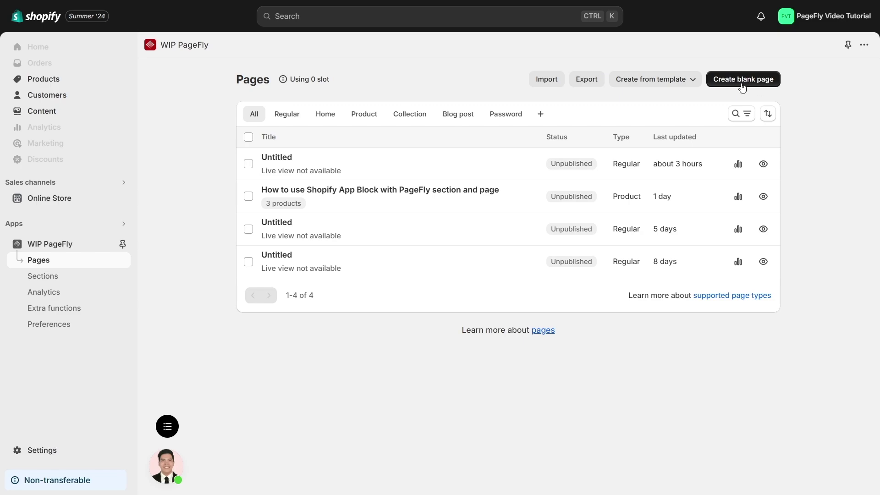
left_click(742, 87)
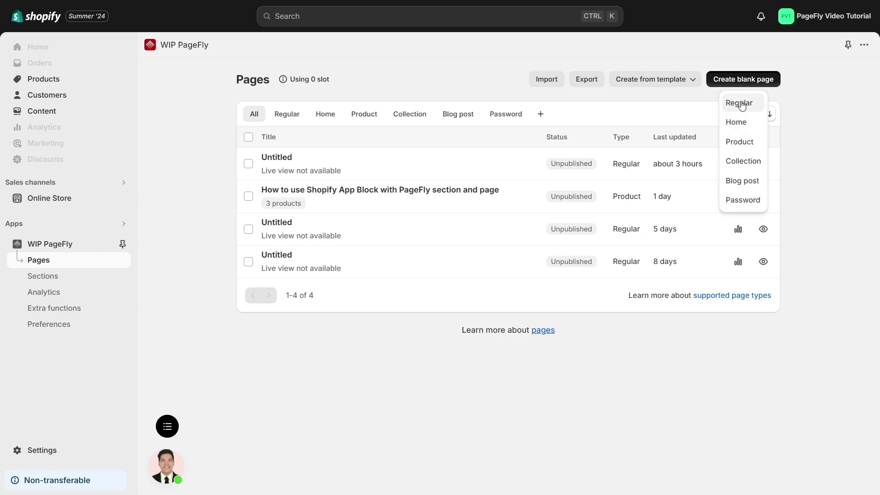
left_click(743, 103)
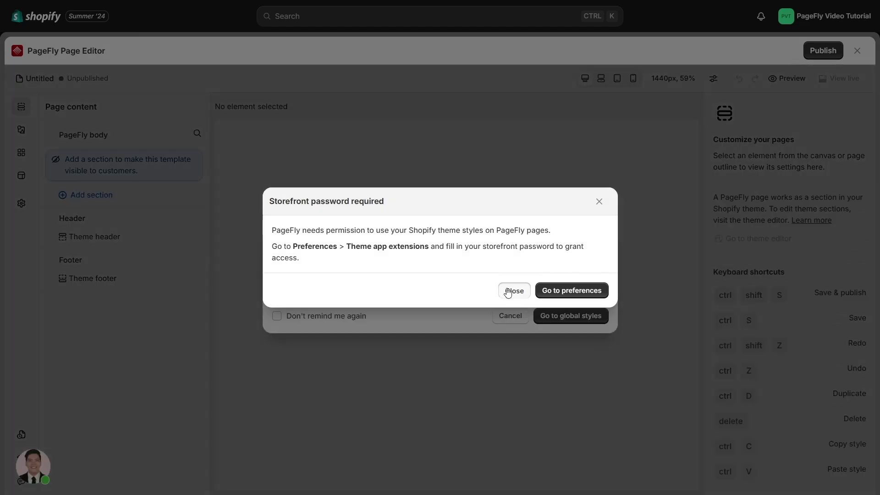
- Dismiss the Storefront password and Global styles notices, view Add element, then exit the editor
left_click(514, 291)
left_click(512, 316)
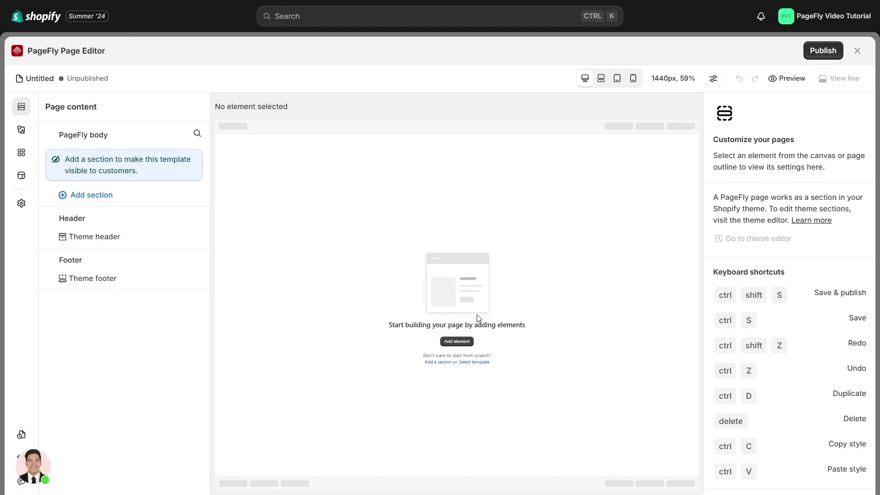
left_click(458, 343)
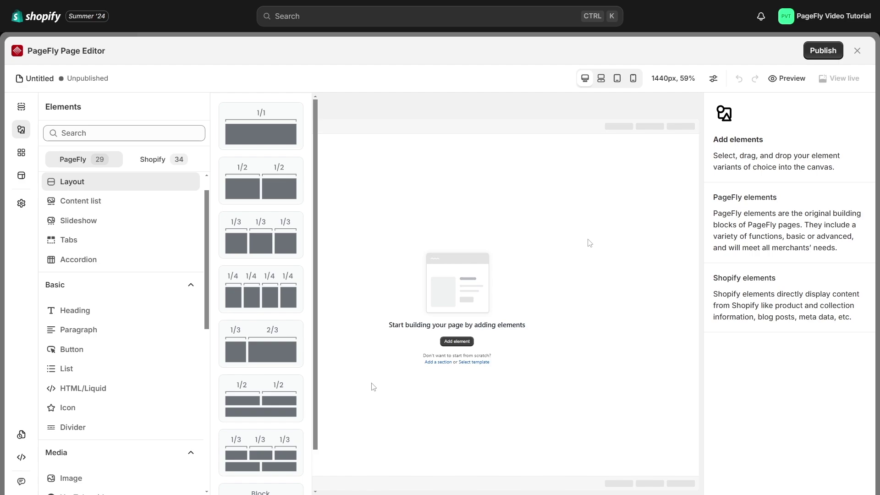
left_click(857, 51)
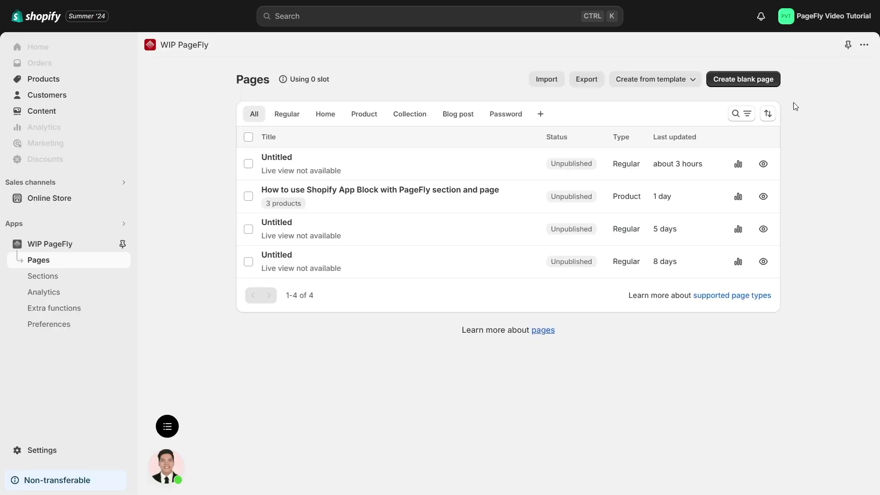
- Create a Regular page from the Stella - BFCM jewelry Black Friday template
left_click(642, 88)
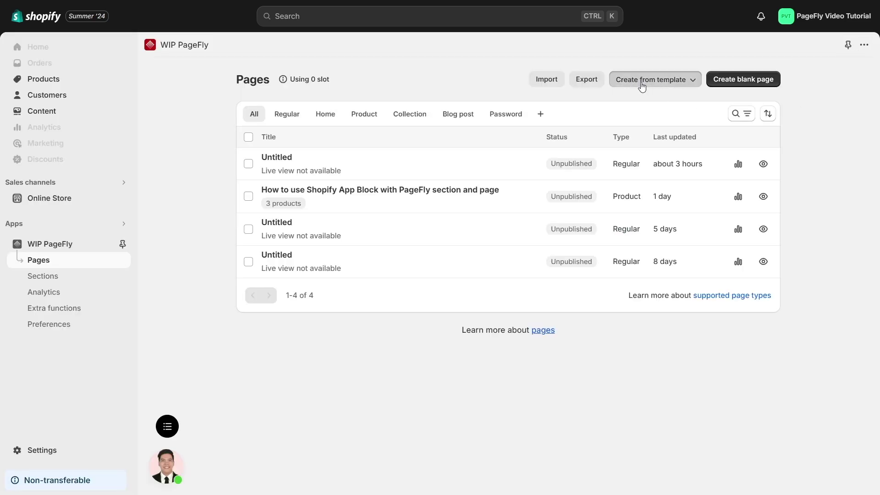
left_click(632, 106)
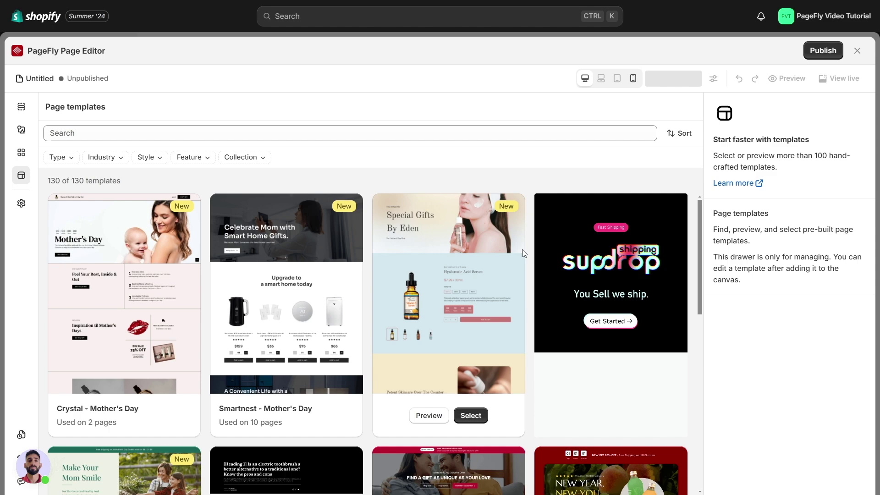
scroll(535, 258, "down", 5)
scroll(533, 254, "down", 10)
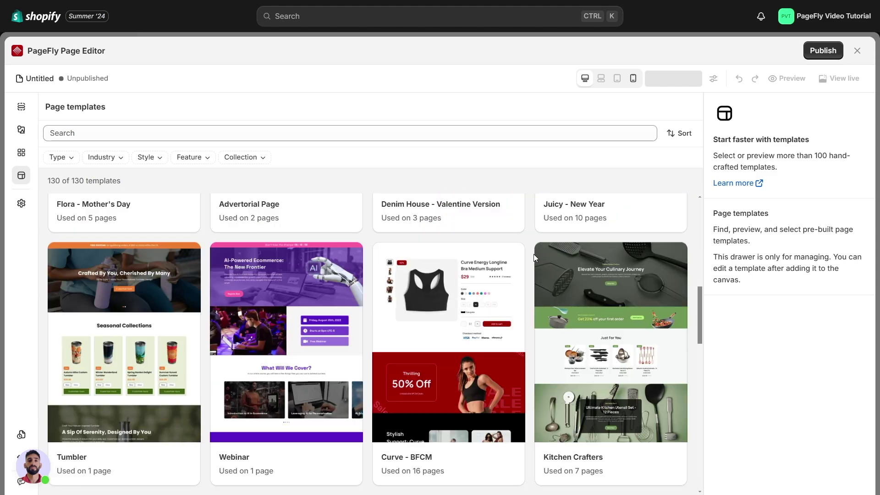
mouse_move(431, 337)
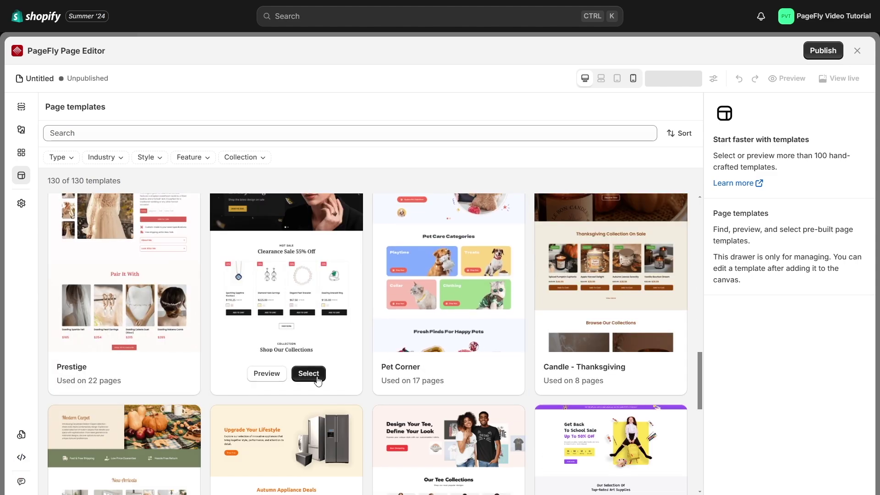
left_click(308, 374)
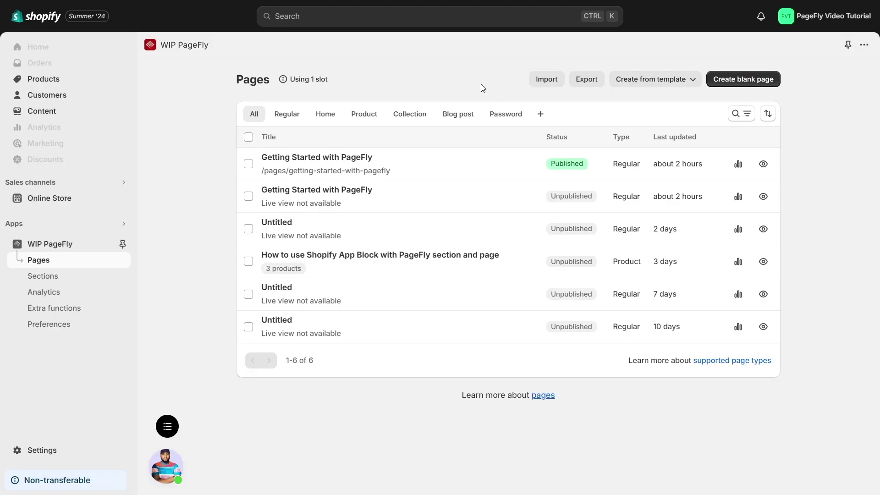
- Bring up the Import dialog for pages or sections in the editor
left_click(547, 79)
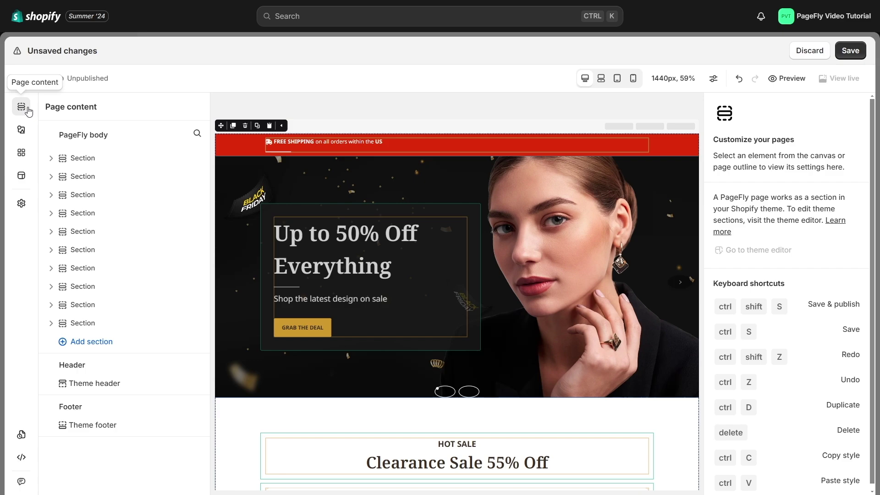
left_click(21, 130)
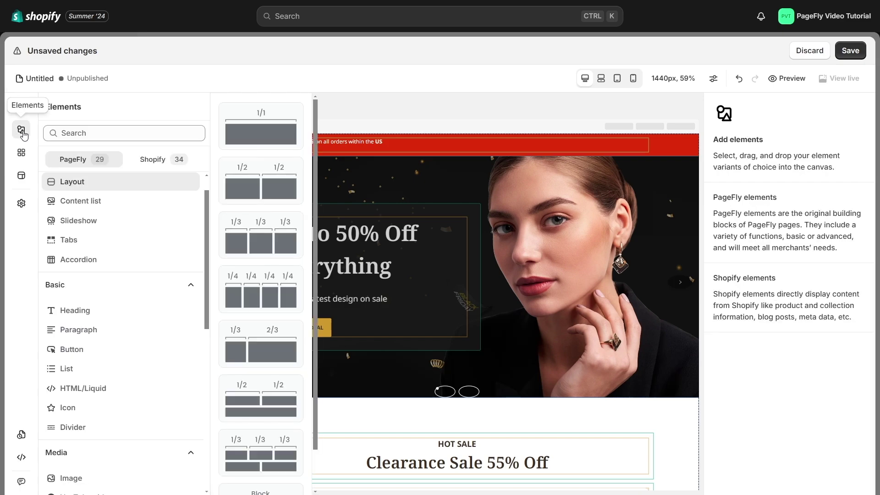
left_click(22, 153)
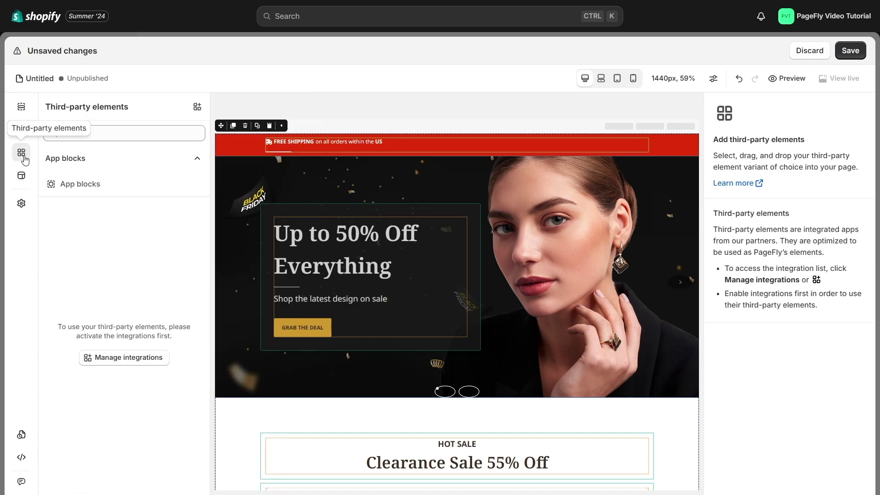
left_click(22, 177)
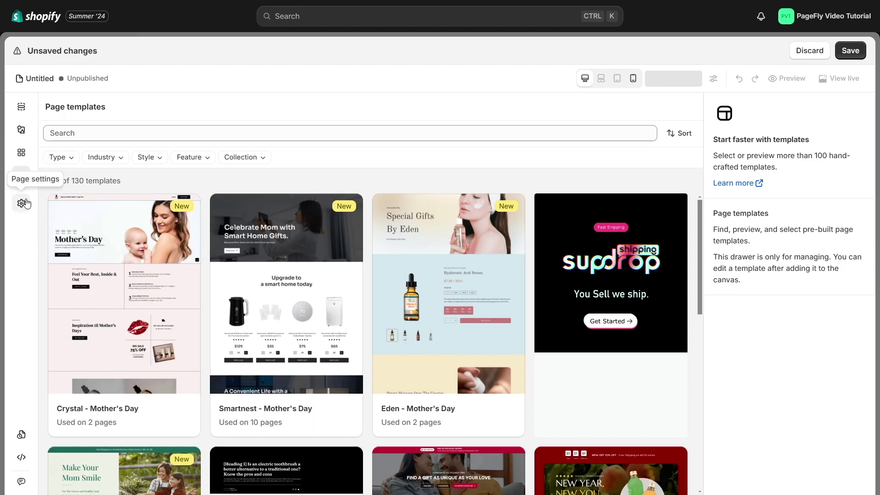
left_click(26, 203)
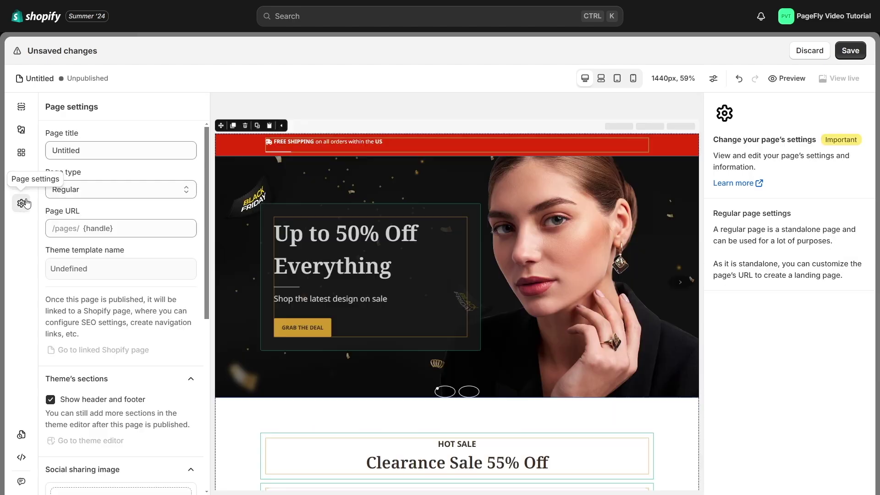
left_click(22, 435)
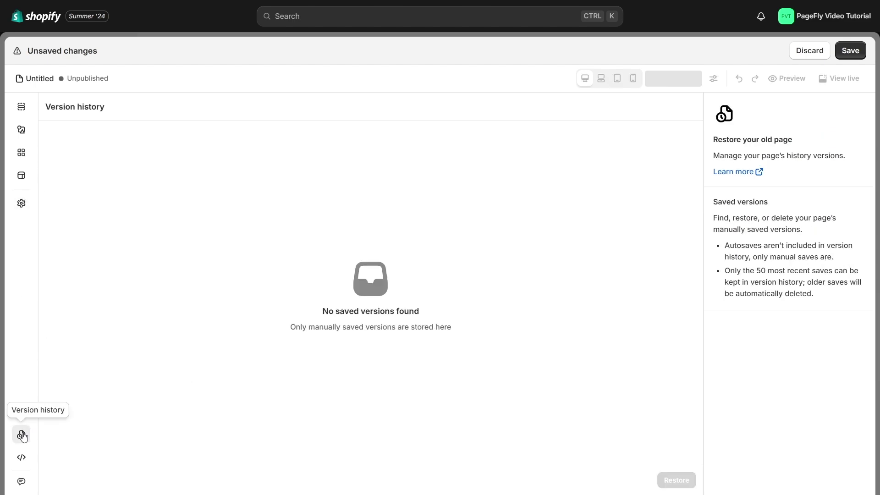
left_click(22, 458)
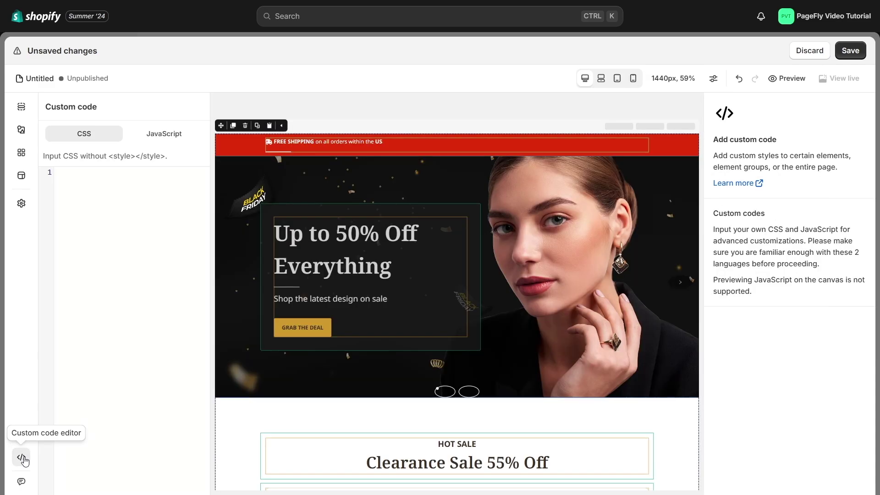
left_click(23, 479)
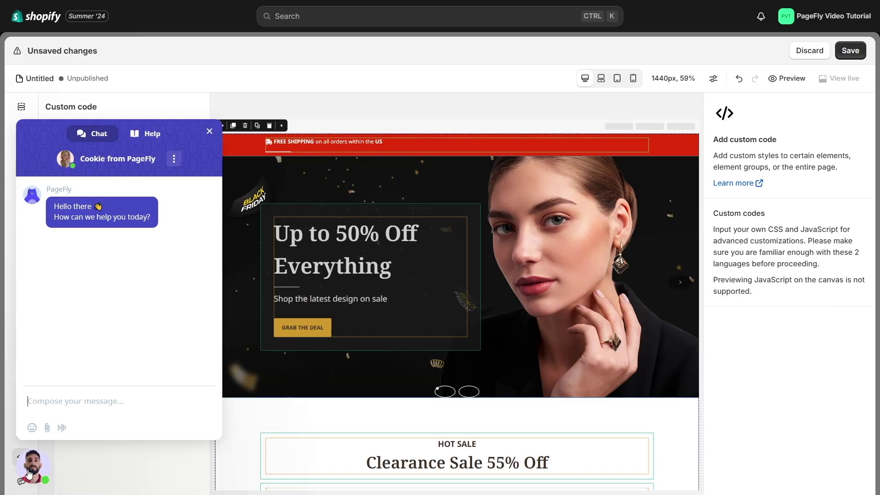
left_click(341, 108)
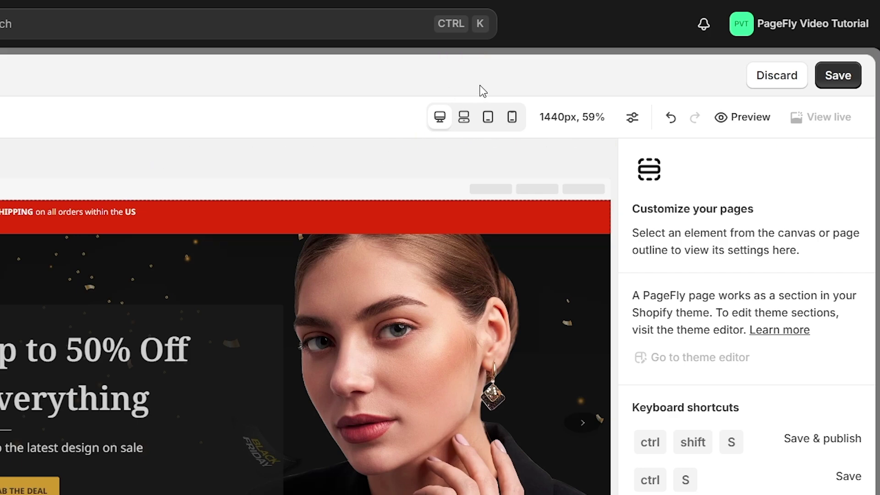
left_click(563, 130)
left_click(563, 130)
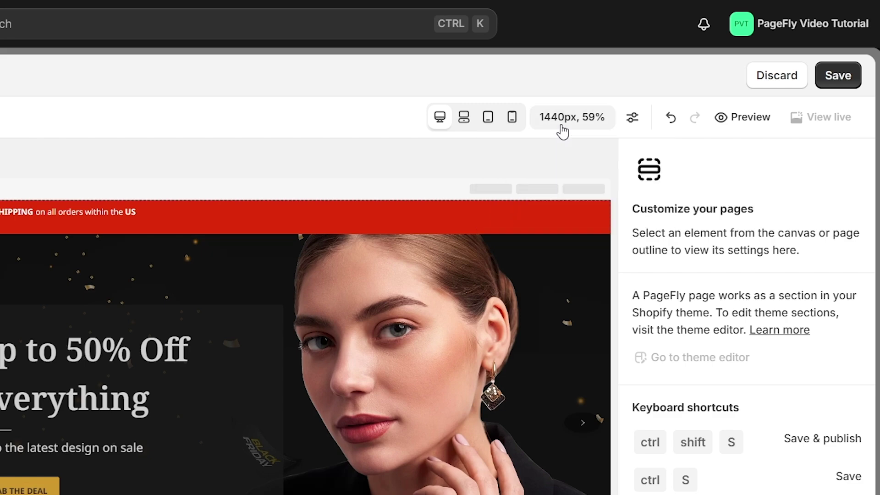
left_click(630, 132)
left_click(631, 132)
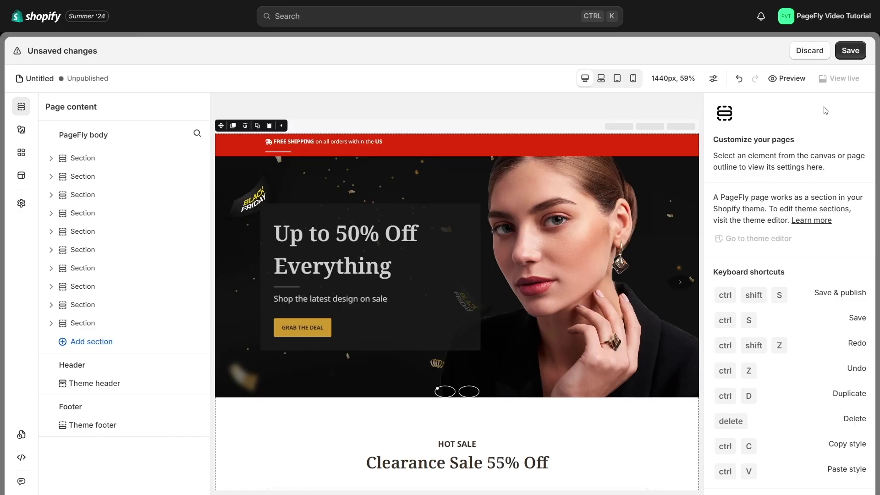
- Select the 'Up to 50% Off Everything' hero slideshow heading on the canvas
left_click(592, 222)
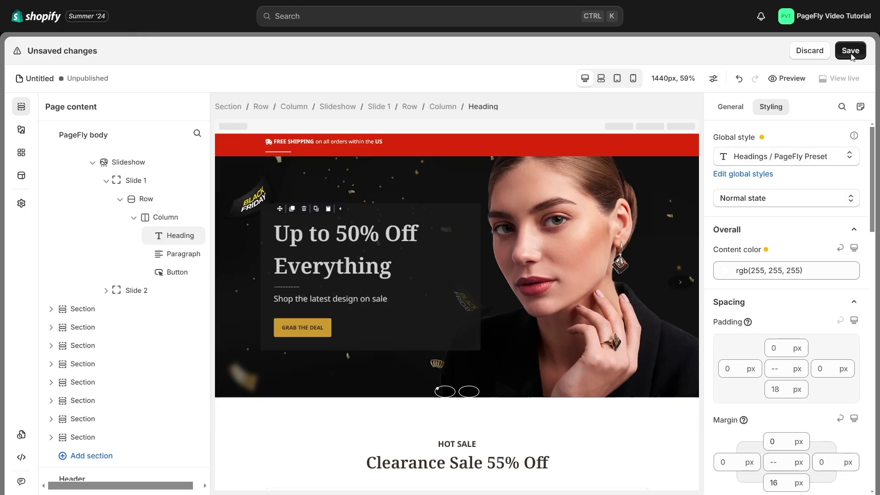
- Rename the Untitled page to 'Getting Started with PageFly' and confirm saving it
left_click(851, 52)
left_click(388, 290)
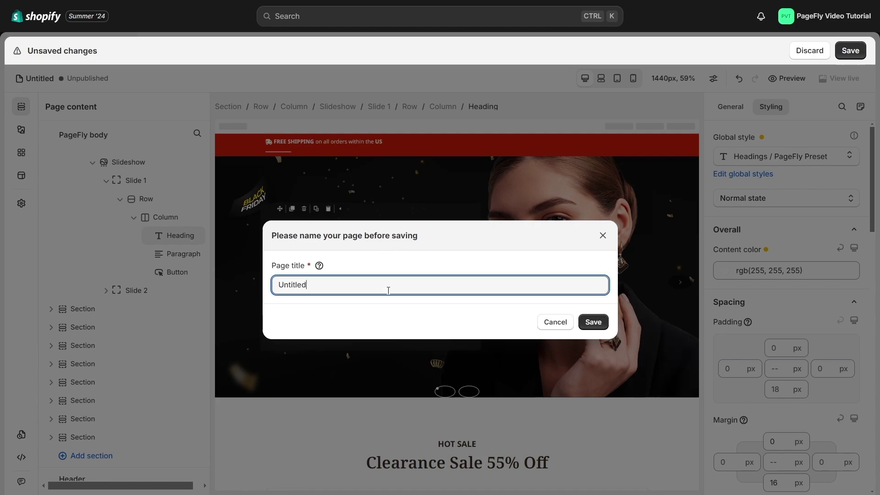
key("ctrl+a")
type("Getting Started with PageFly")
left_click(598, 328)
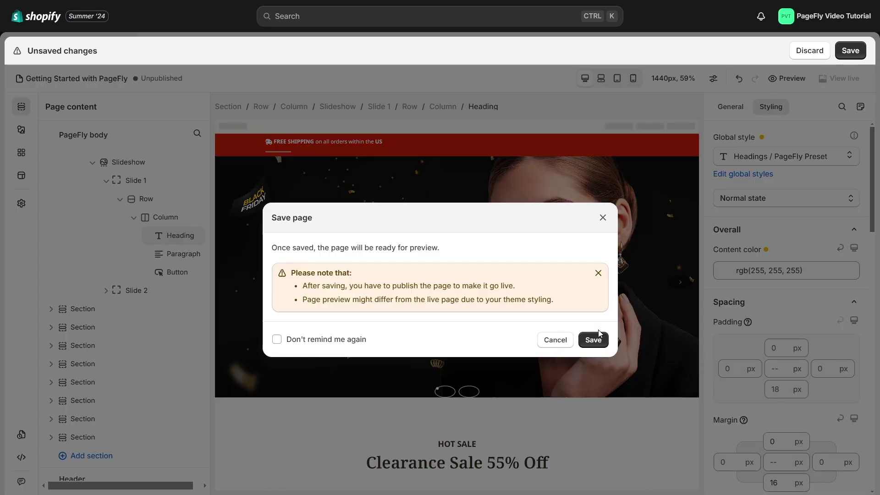
left_click(593, 339)
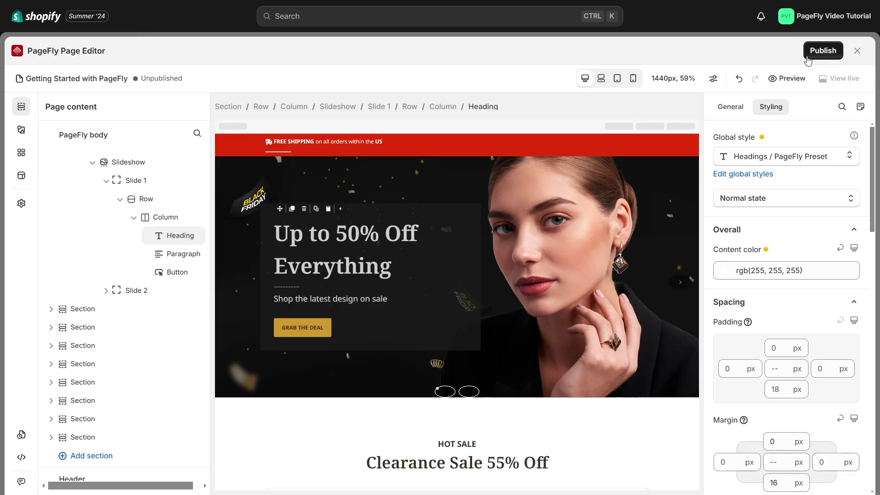
- Publish the page, accepting use of the free publishable slot
left_click(823, 54)
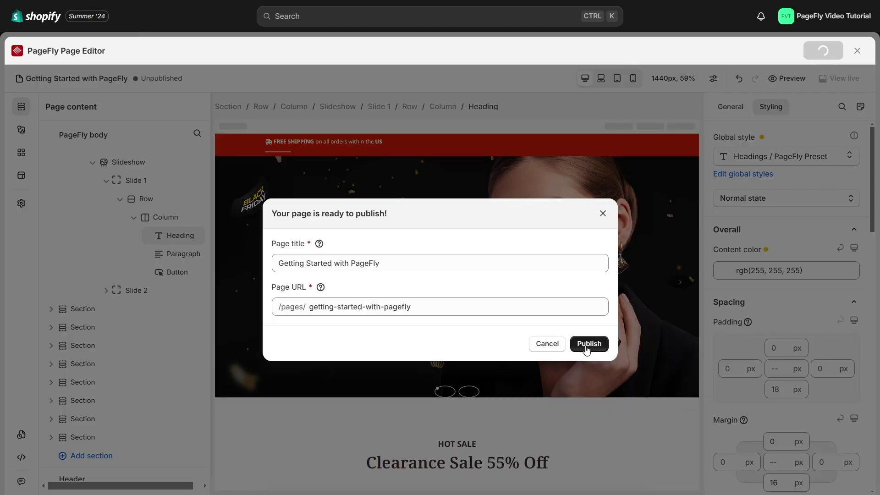
left_click(586, 347)
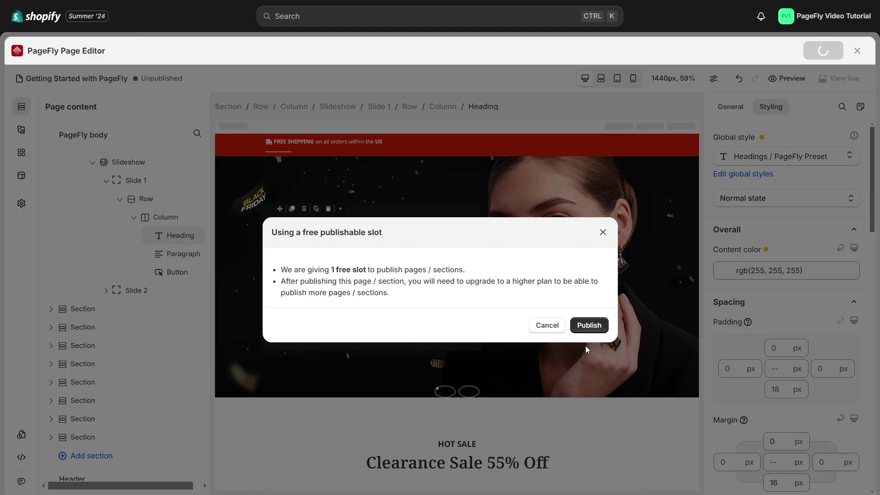
left_click(589, 325)
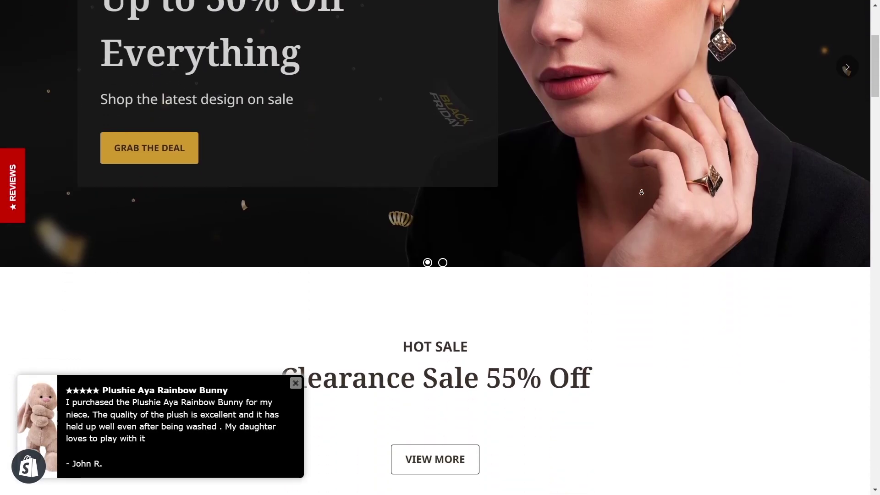
scroll(642, 192, "down", 3)
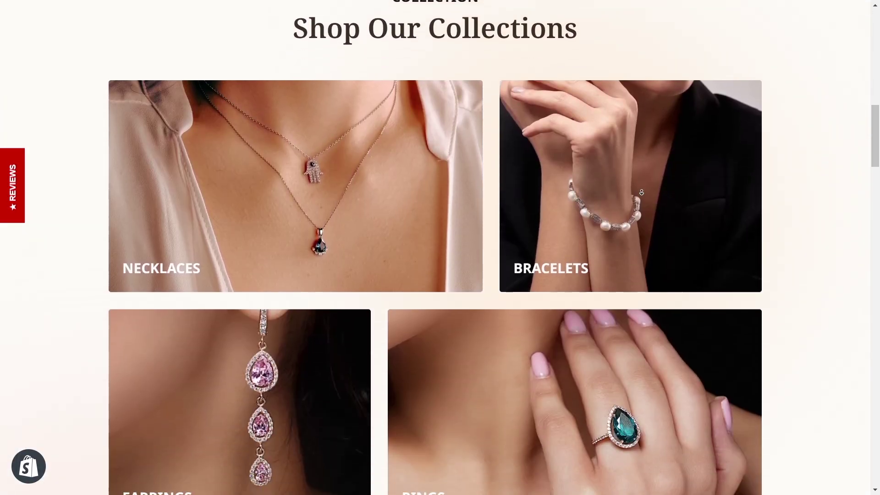